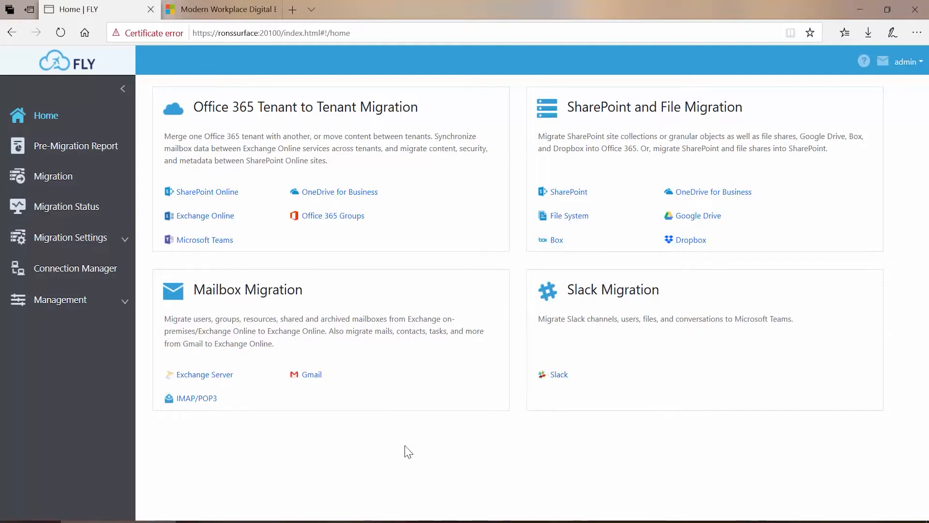
Open the migration plans and filter them to the Google Drive migration type only, with Gmail deselected.
{"action": "left_click", "coordinate": [63, 177]}
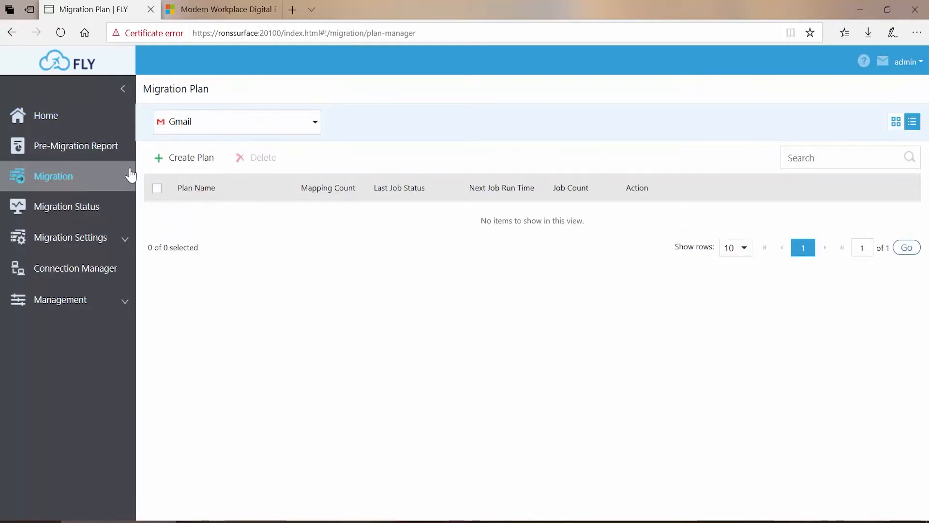
{"action": "left_click", "coordinate": [262, 132]}
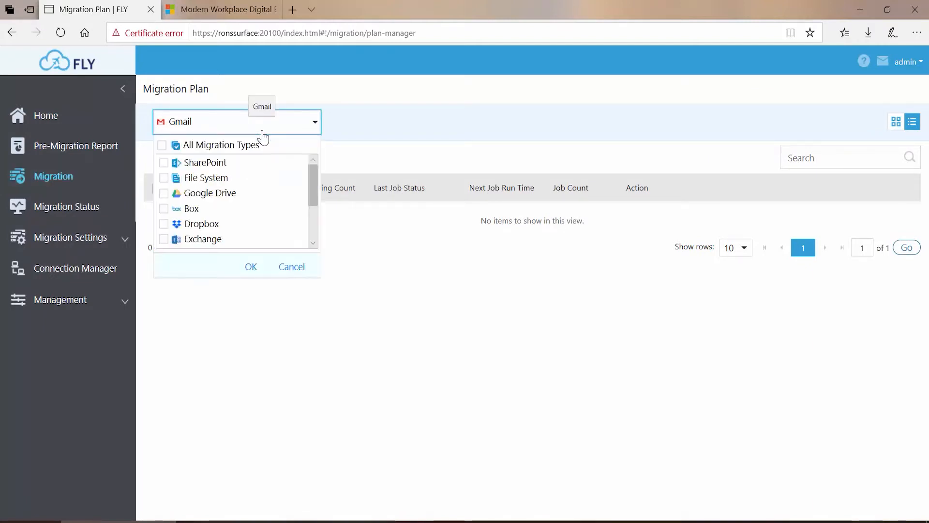
{"action": "left_click", "coordinate": [250, 201]}
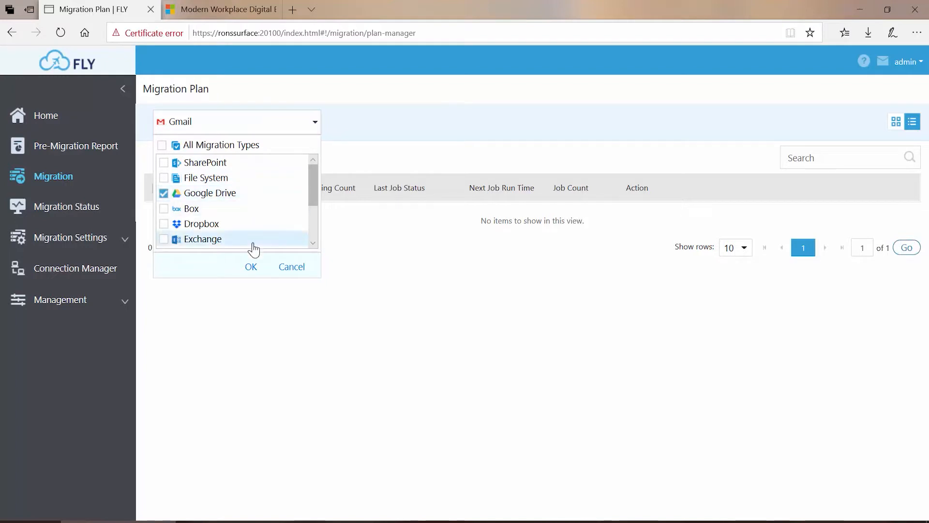
{"action": "left_click", "coordinate": [251, 267]}
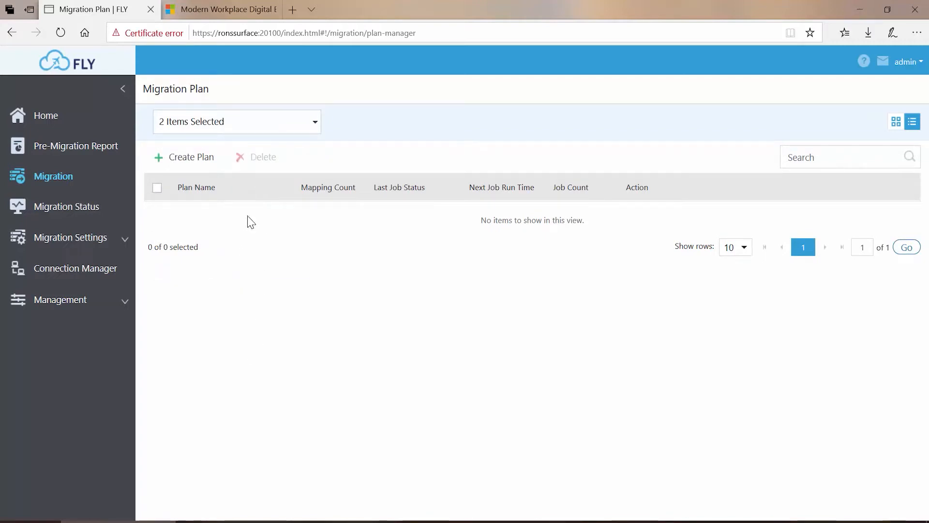
{"action": "left_click", "coordinate": [315, 126]}
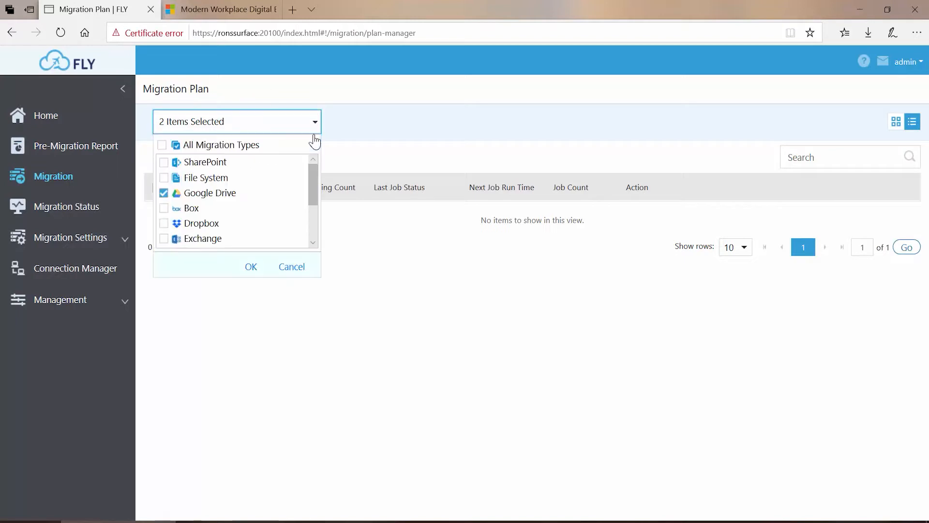
{"action": "scroll", "coordinate": [313, 190], "scroll_direction": "down", "scroll_amount": 2}
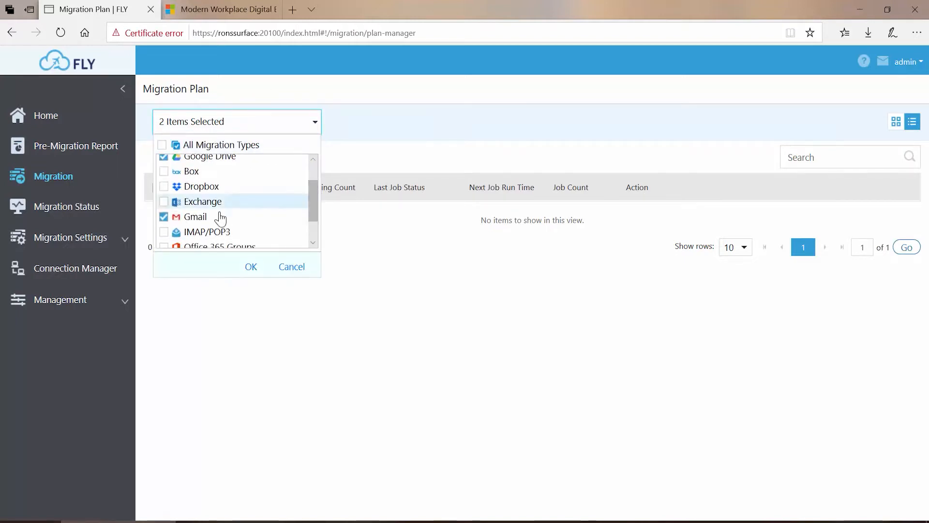
{"action": "left_click", "coordinate": [192, 218]}
{"action": "left_click", "coordinate": [251, 267]}
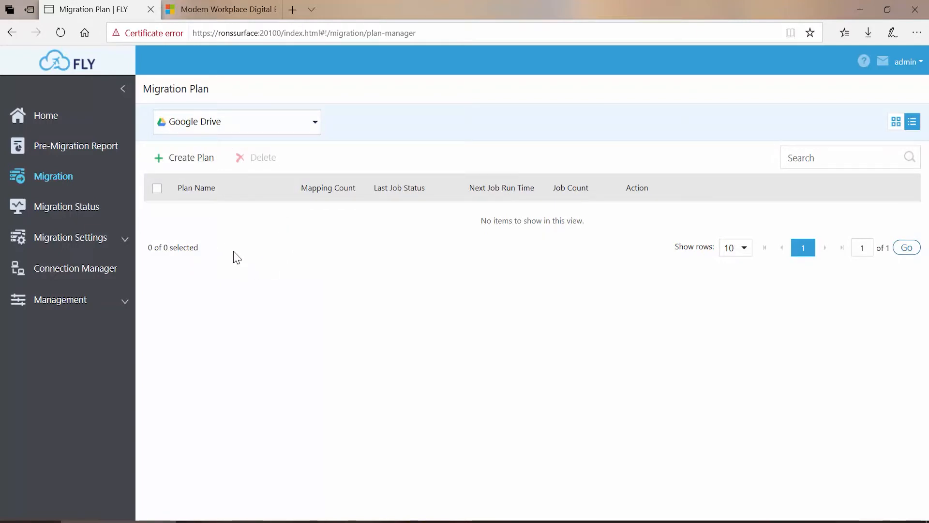
Start a new migration plan with Google Drive as the source type and the existing avepointgsuite.com connection.
{"action": "left_click", "coordinate": [193, 160]}
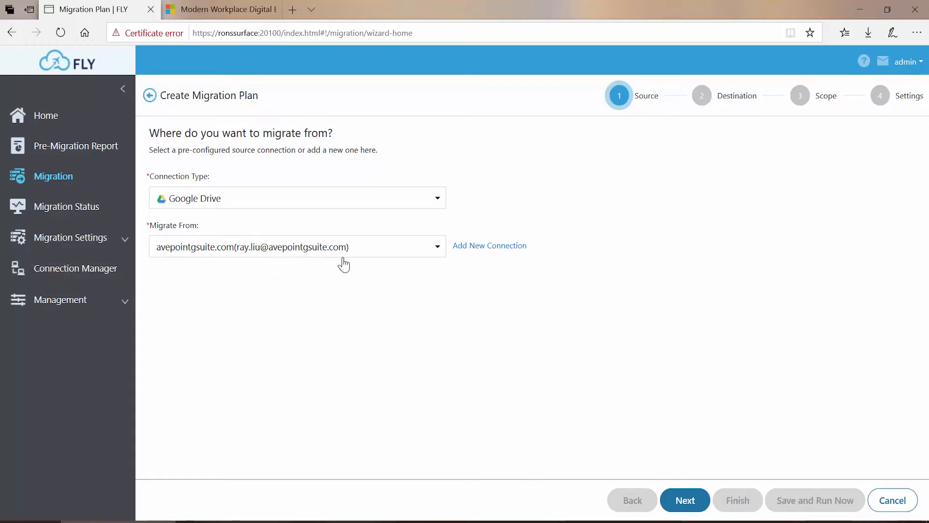
{"action": "left_click", "coordinate": [439, 250]}
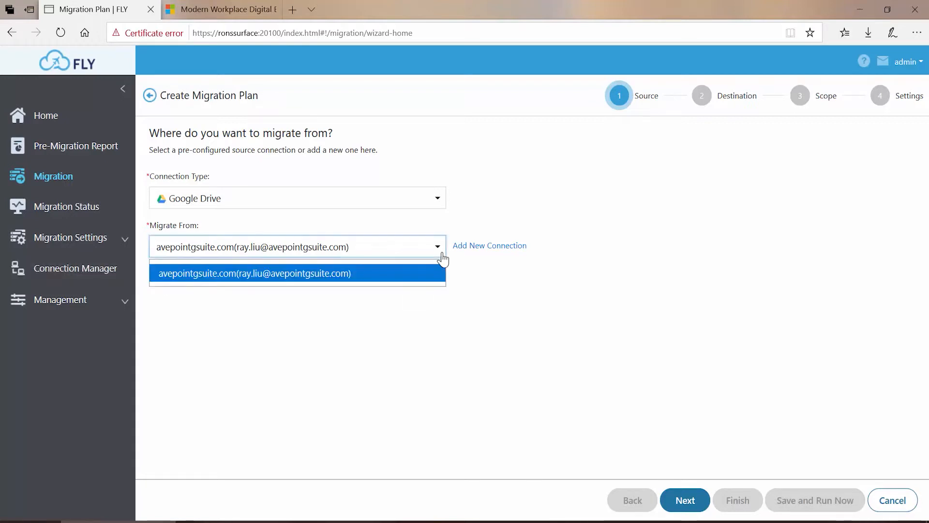
{"action": "left_click", "coordinate": [399, 311]}
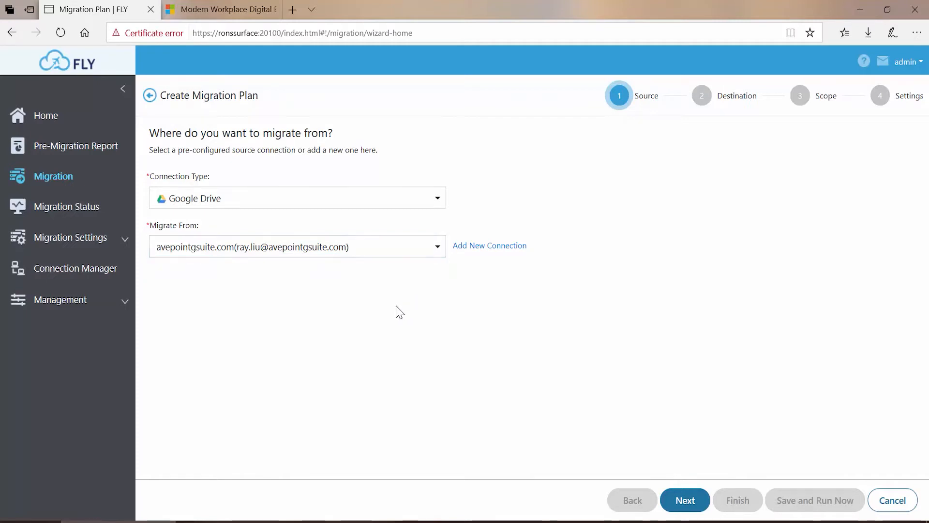
{"action": "left_click", "coordinate": [683, 502]}
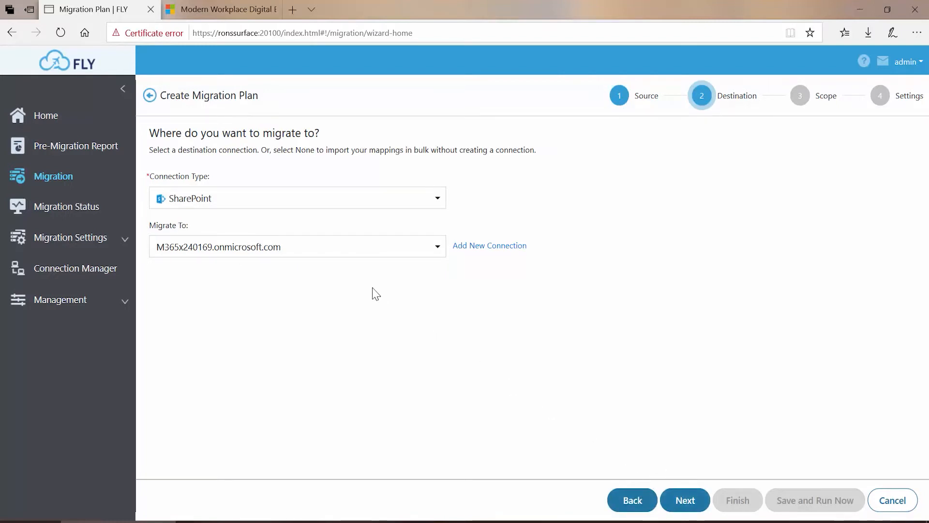
Keep SharePoint as the destination type with the M365x240169.onmicrosoft.com connection and proceed to the plan's scope.
{"action": "left_click", "coordinate": [346, 200]}
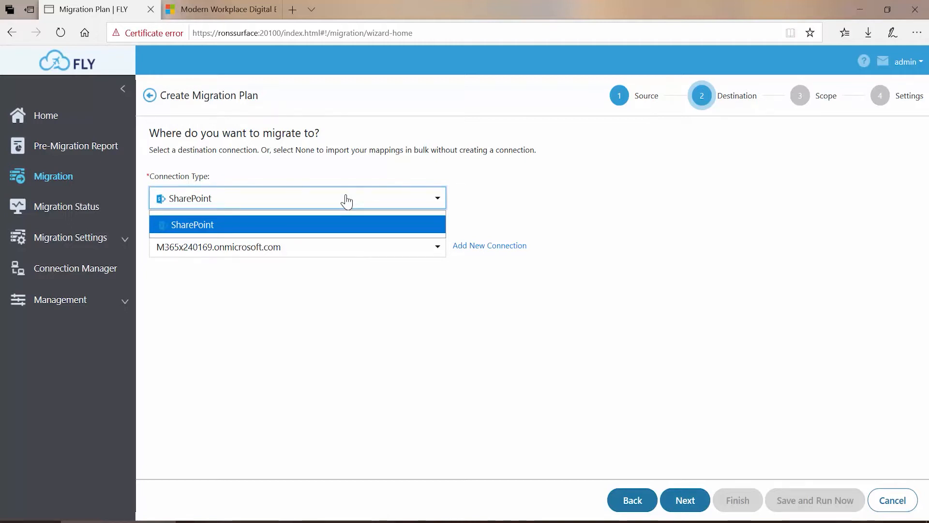
{"action": "left_click", "coordinate": [346, 294]}
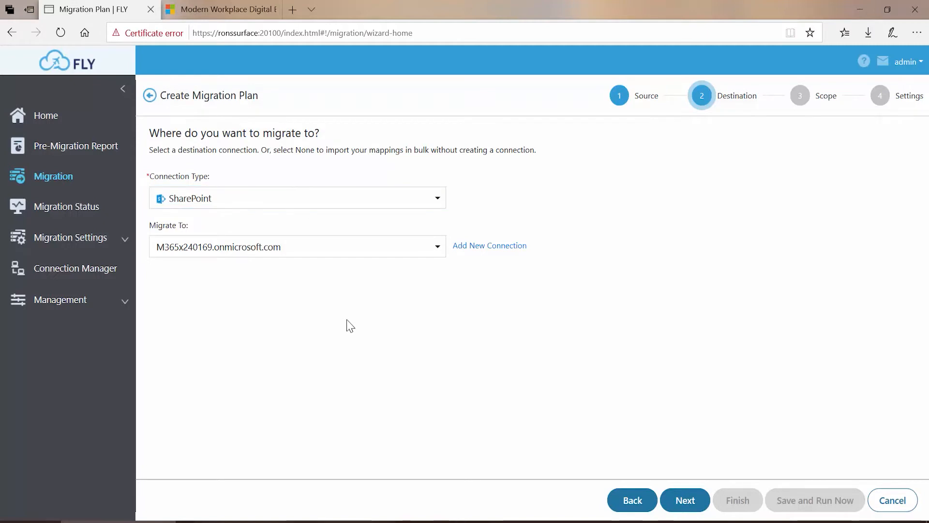
{"action": "left_click", "coordinate": [437, 253]}
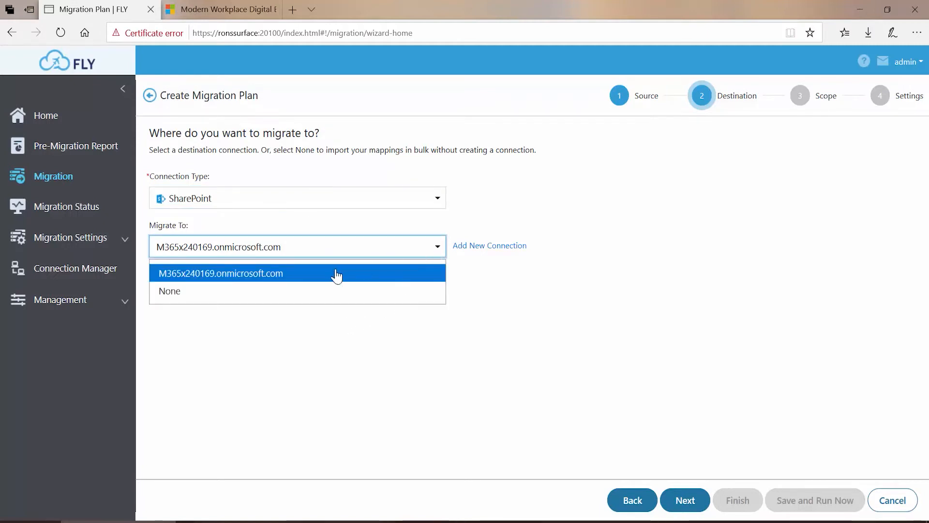
{"action": "left_click", "coordinate": [312, 323]}
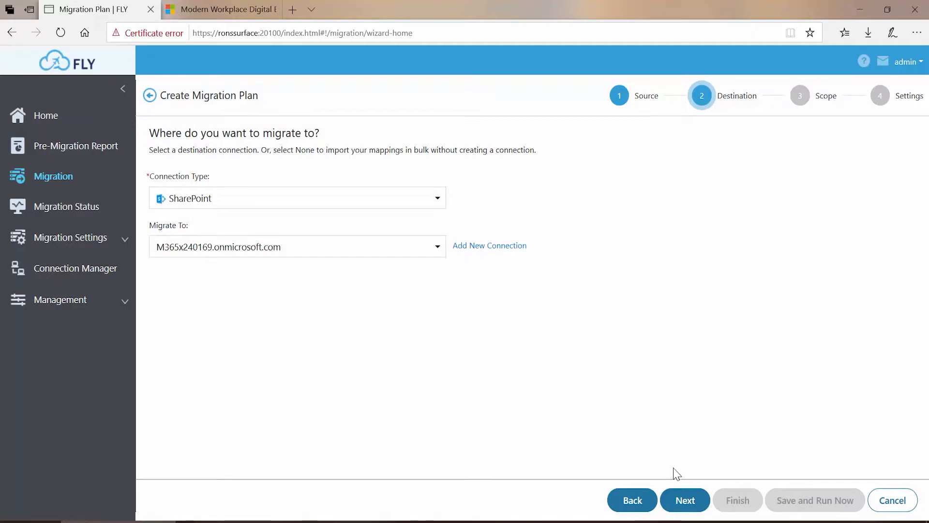
{"action": "left_click", "coordinate": [689, 503]}
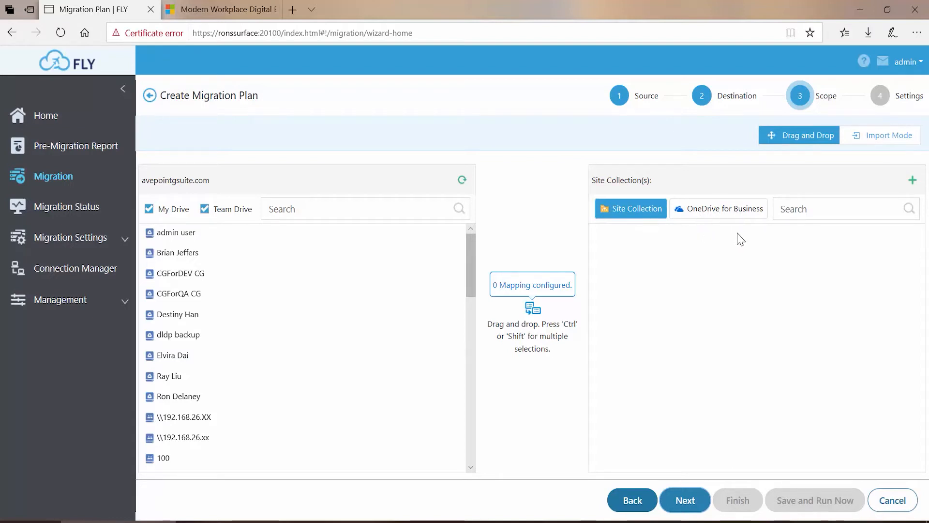
Map the destShare folder of the fifth source drive to Documents in the third OneDrive for Business site using Attach, and return both lists to top level.
{"action": "left_click", "coordinate": [726, 213]}
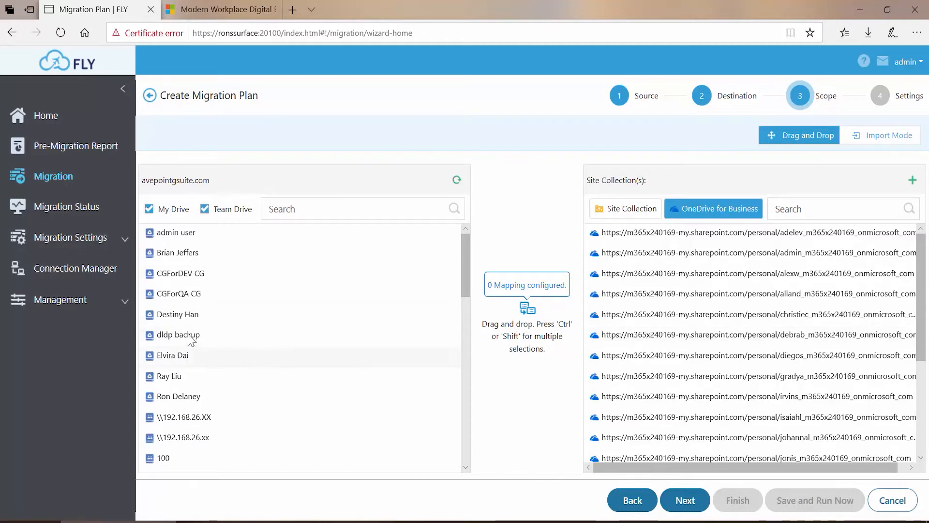
{"action": "left_click", "coordinate": [191, 317]}
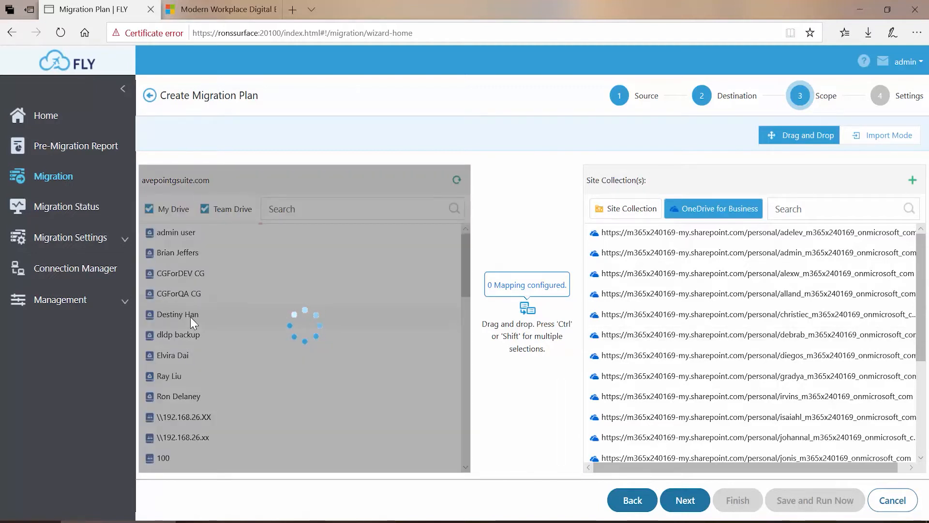
{"action": "left_click", "coordinate": [712, 283]}
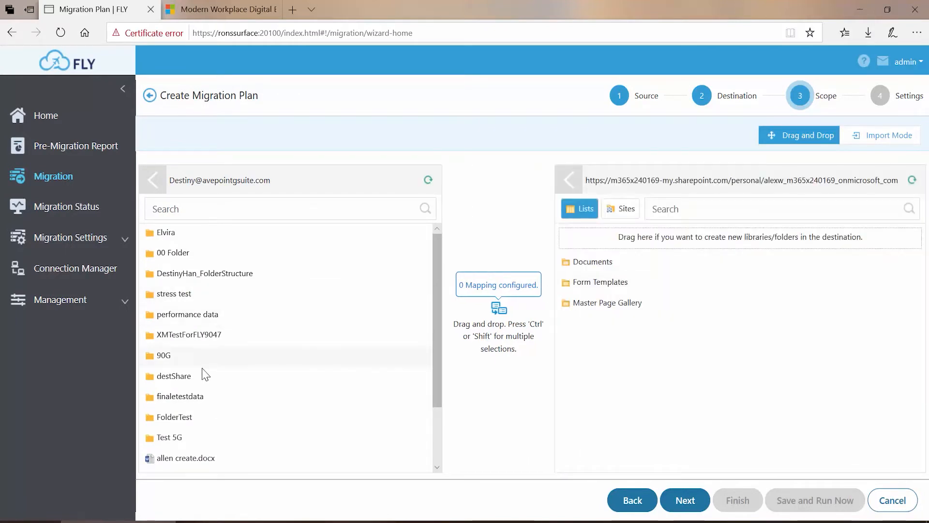
{"action": "left_click_drag", "start_coordinate": [203, 382], "coordinate": [596, 264]}
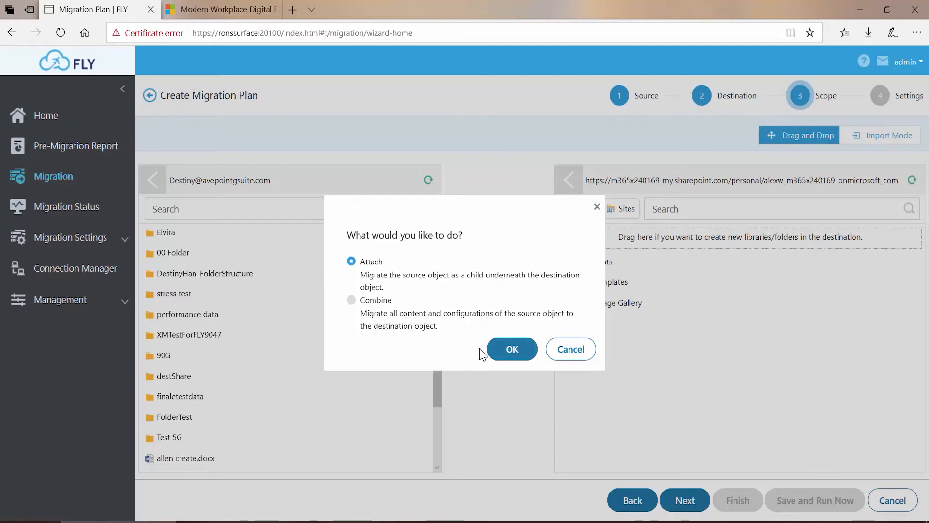
{"action": "left_click", "coordinate": [512, 349]}
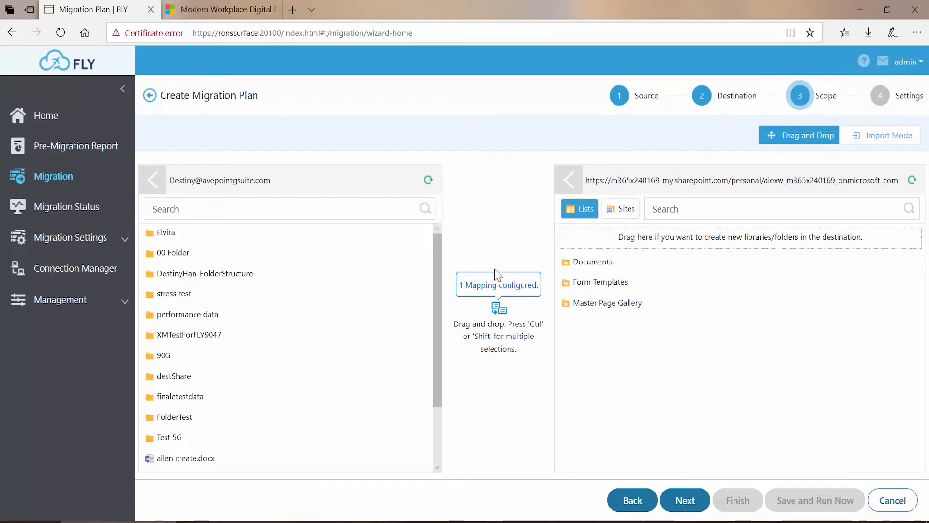
{"action": "left_click", "coordinate": [568, 179]}
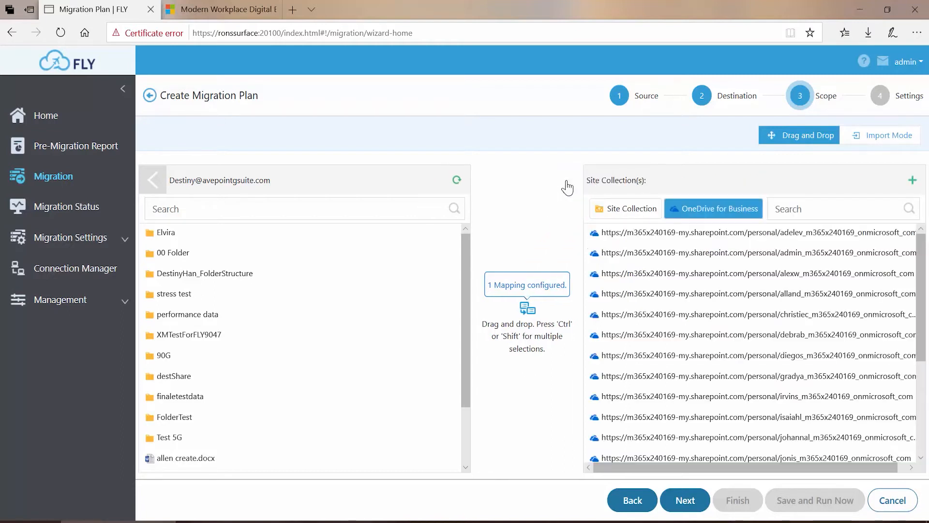
{"action": "left_click", "coordinate": [153, 180]}
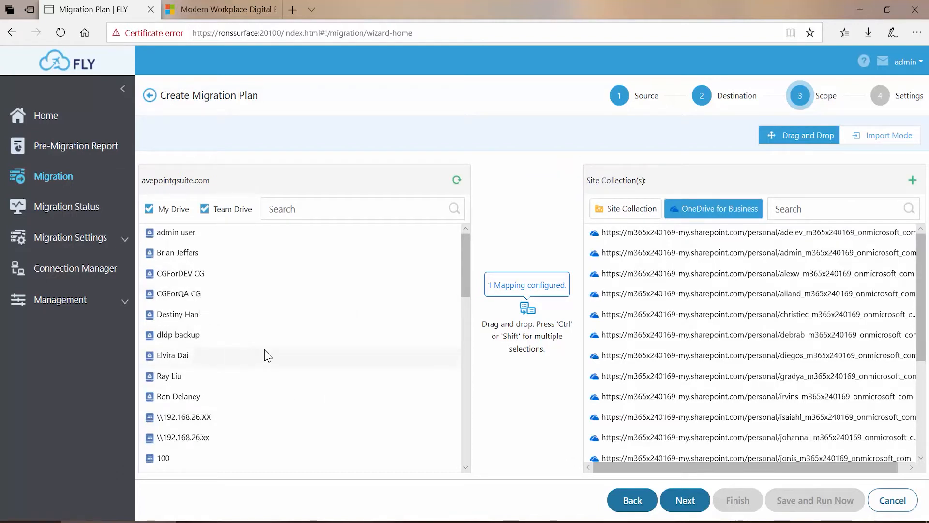
{"action": "left_click", "coordinate": [724, 273]}
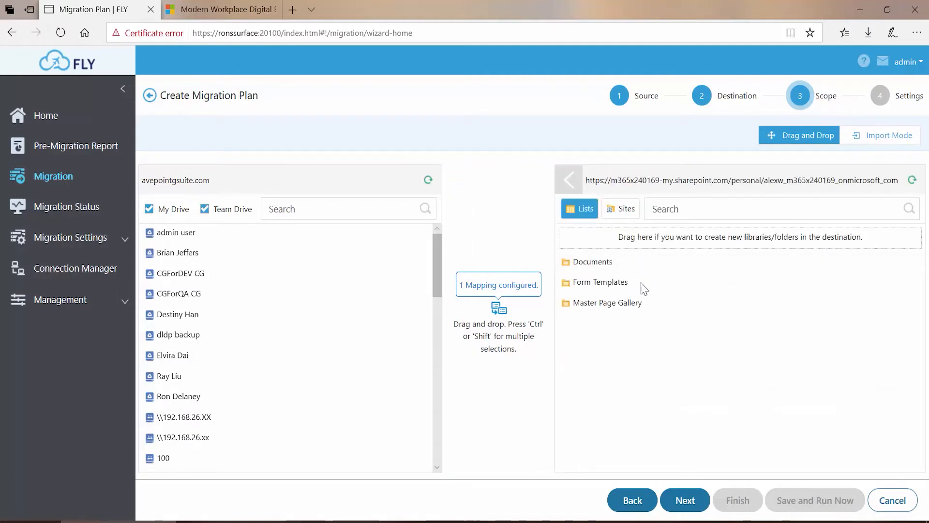
{"action": "left_click", "coordinate": [585, 263]}
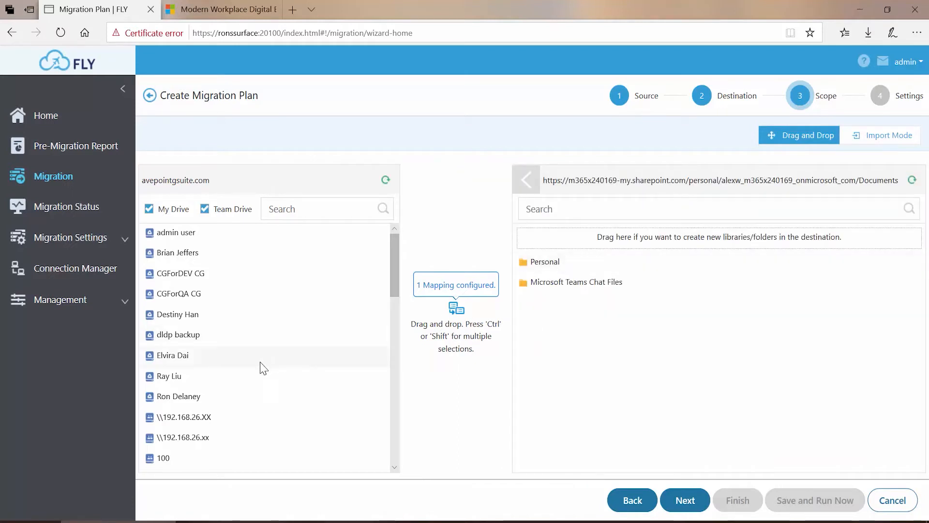
{"action": "left_click_drag", "start_coordinate": [195, 404], "coordinate": [253, 288]}
{"action": "left_click_drag", "start_coordinate": [546, 267], "coordinate": [545, 265]}
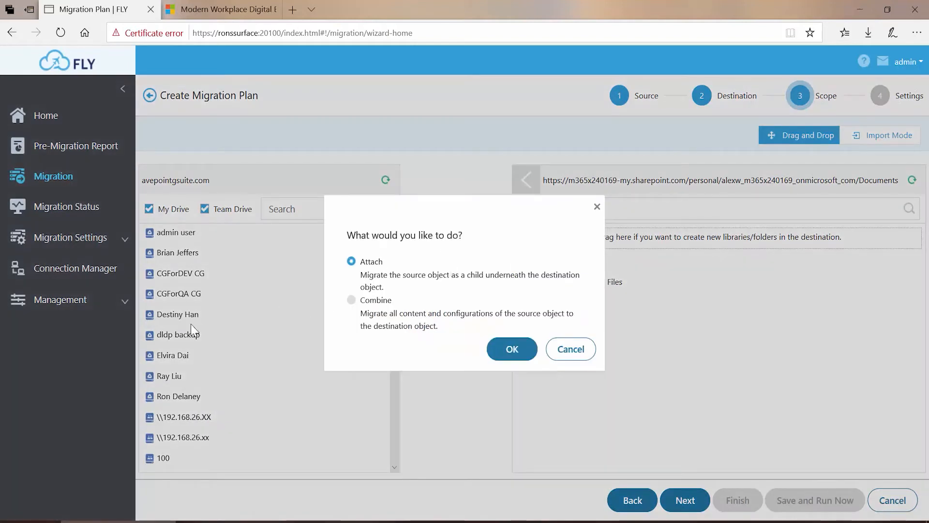
{"action": "left_click", "coordinate": [575, 342]}
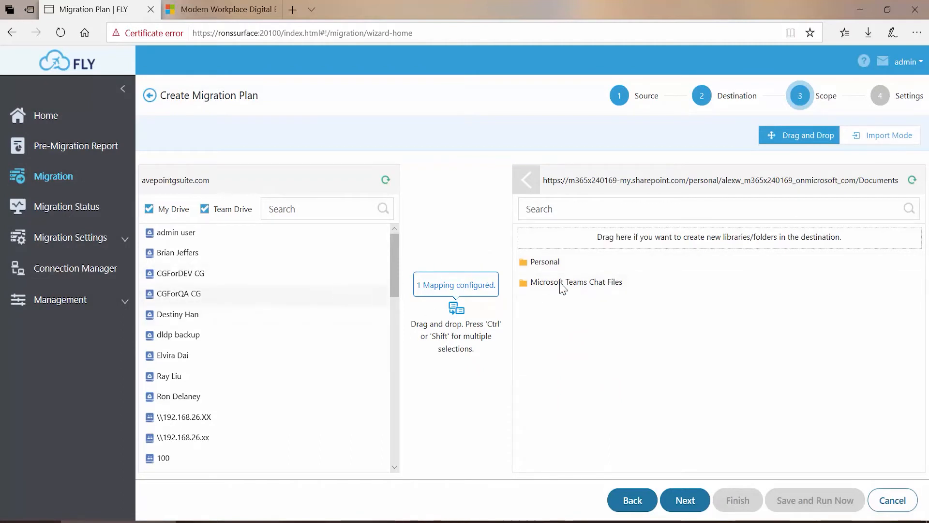
{"action": "left_click", "coordinate": [526, 181]}
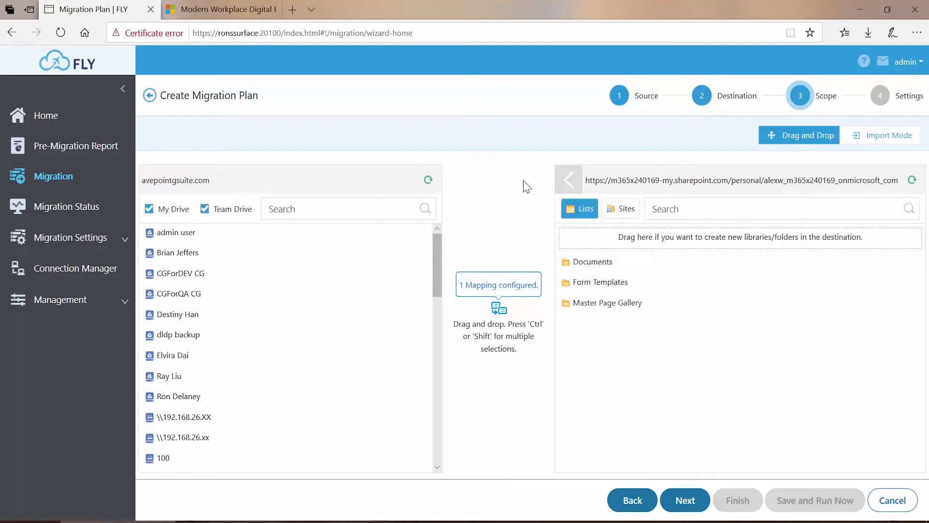
{"action": "left_click", "coordinate": [558, 180]}
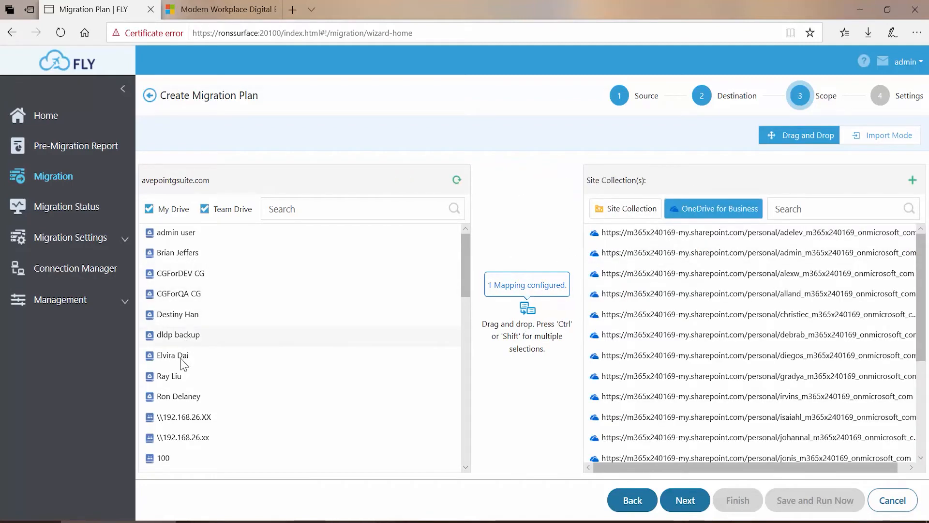
Map slide 1.pptx from the source connection account's test folder to Documents in the fifth OneDrive site, and return the source list to top level.
{"action": "left_click", "coordinate": [172, 375]}
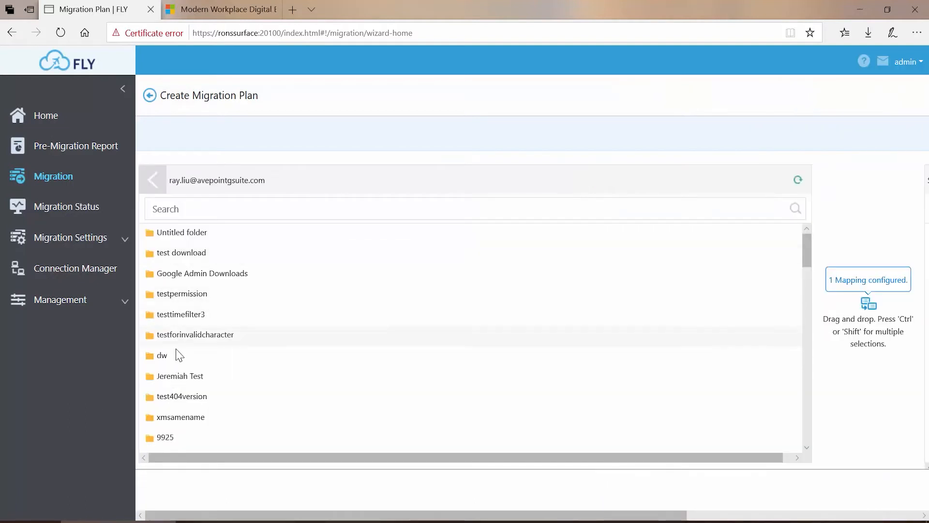
{"action": "scroll", "coordinate": [179, 355], "scroll_direction": "down", "scroll_amount": 3}
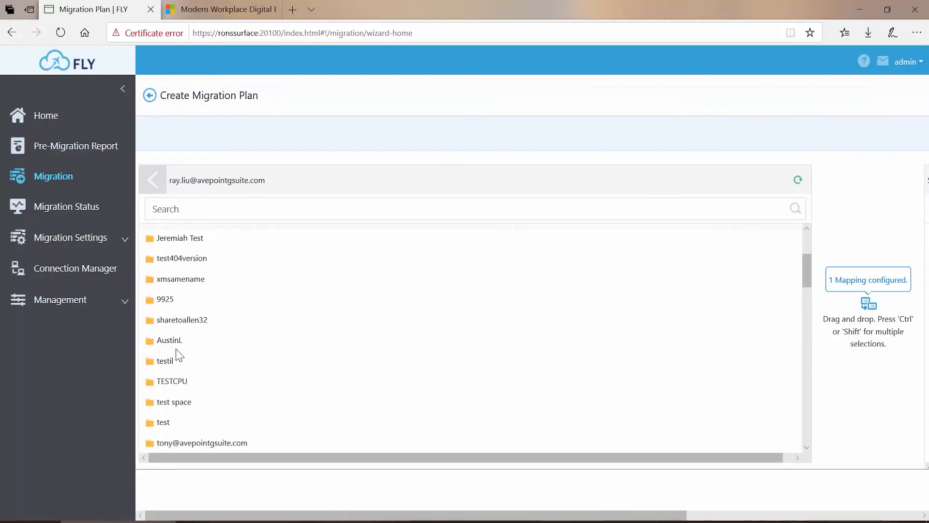
{"action": "scroll", "coordinate": [179, 356], "scroll_direction": "down", "scroll_amount": 1}
{"action": "left_click", "coordinate": [167, 387]}
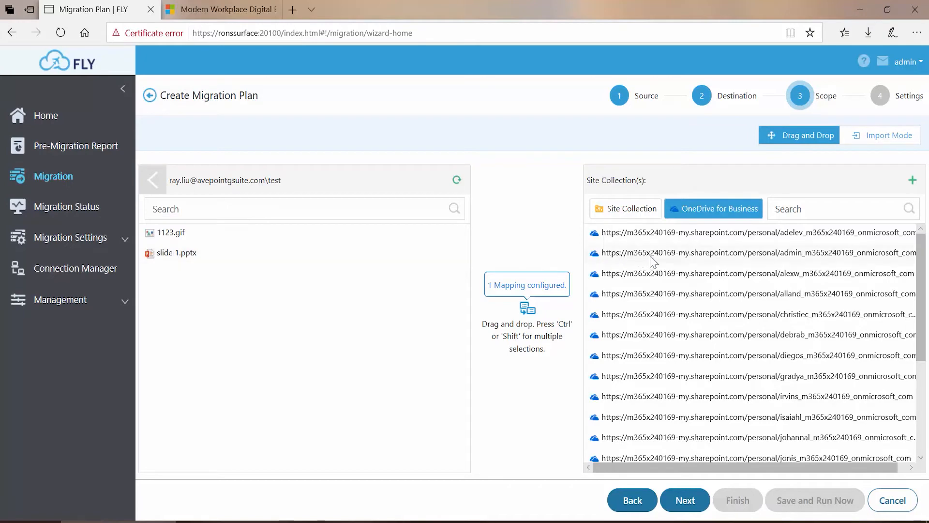
{"action": "left_click", "coordinate": [722, 320]}
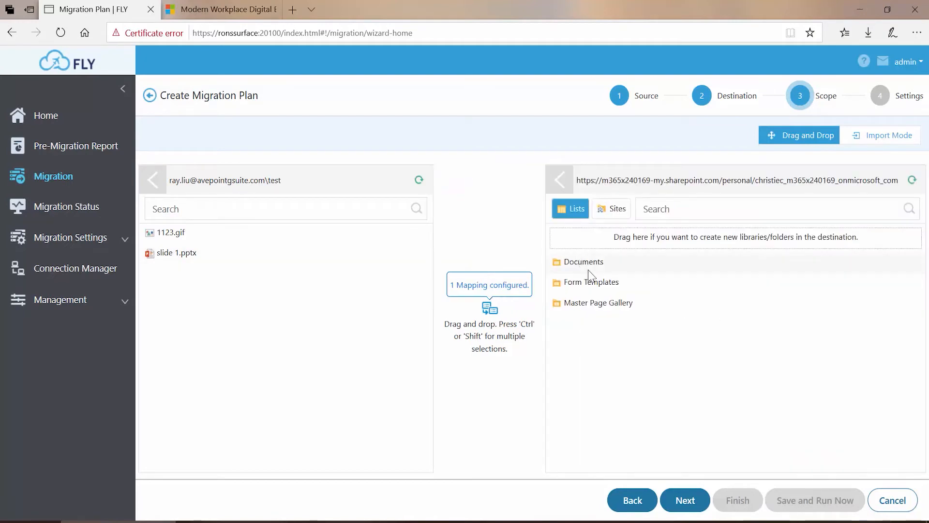
{"action": "left_click_drag", "start_coordinate": [163, 261], "coordinate": [589, 268]}
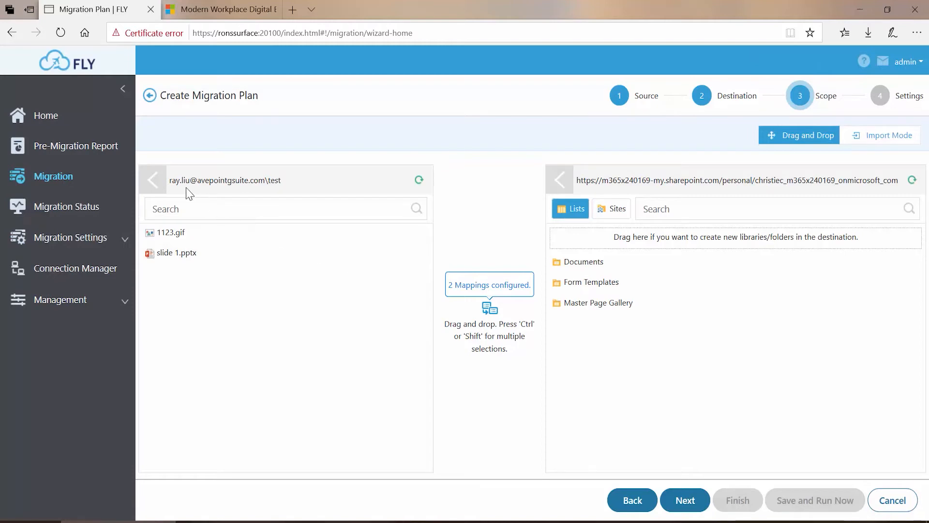
{"action": "left_click", "coordinate": [154, 188]}
{"action": "left_click", "coordinate": [155, 187]}
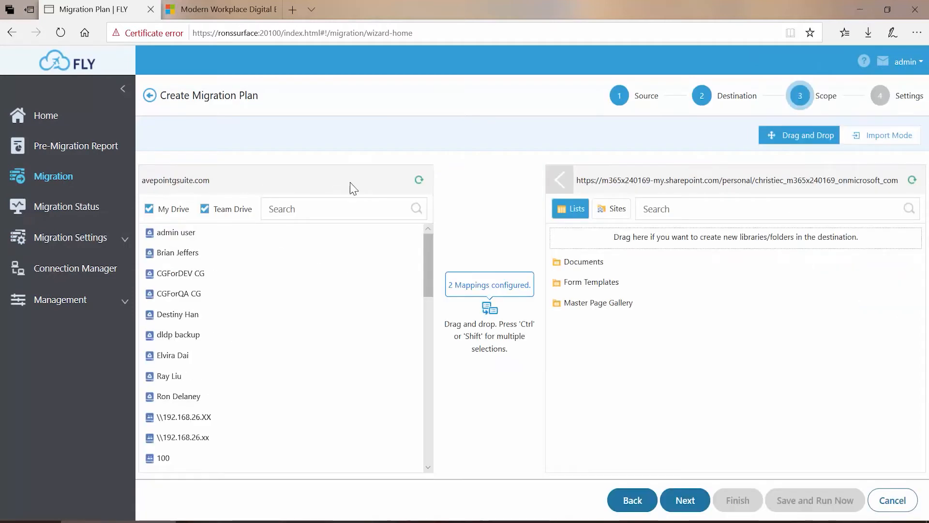
Return the destination to the site list and map the seventh source drive to the eighth OneDrive for Business site using Attach.
{"action": "left_click", "coordinate": [560, 188]}
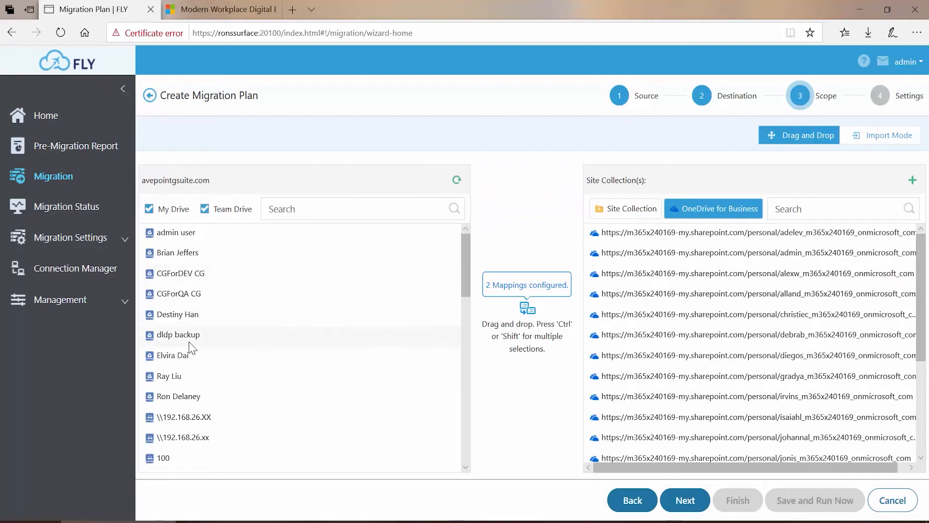
{"action": "left_click_drag", "start_coordinate": [175, 356], "coordinate": [734, 376]}
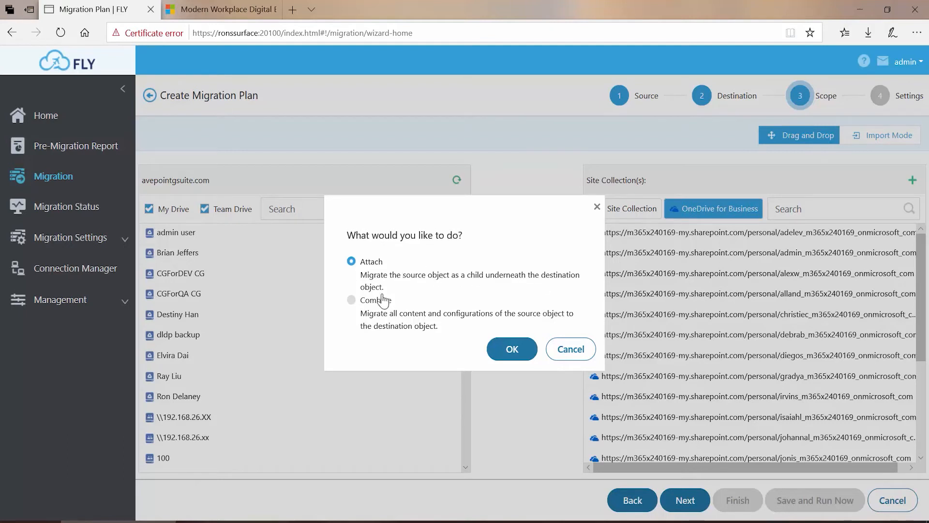
{"action": "left_click", "coordinate": [505, 352]}
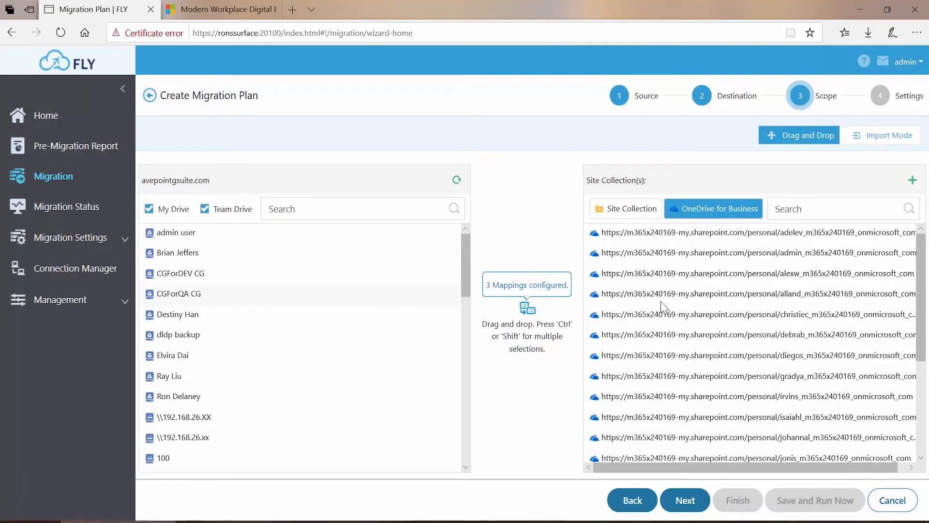
Review the configured mappings and their methods, delete the destShare folder mapping, and close the configurations.
{"action": "left_click", "coordinate": [539, 285]}
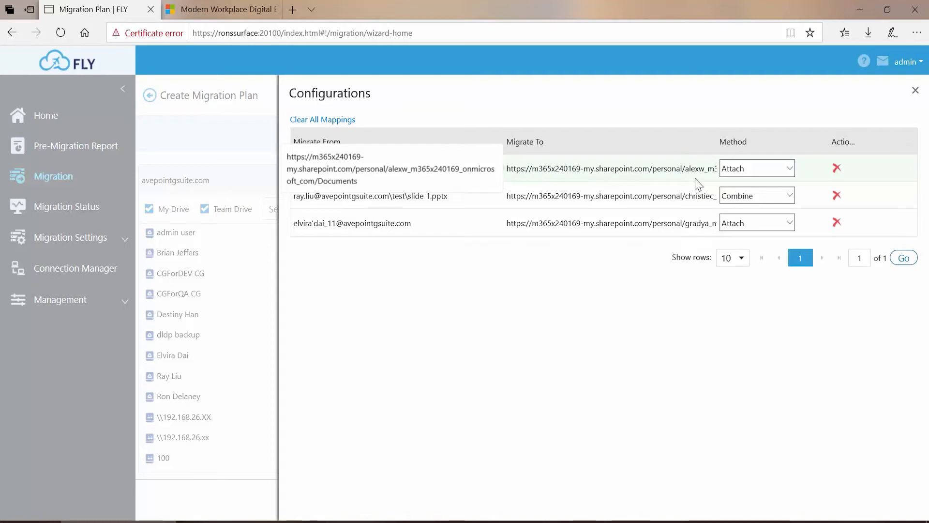
{"action": "left_click", "coordinate": [789, 169]}
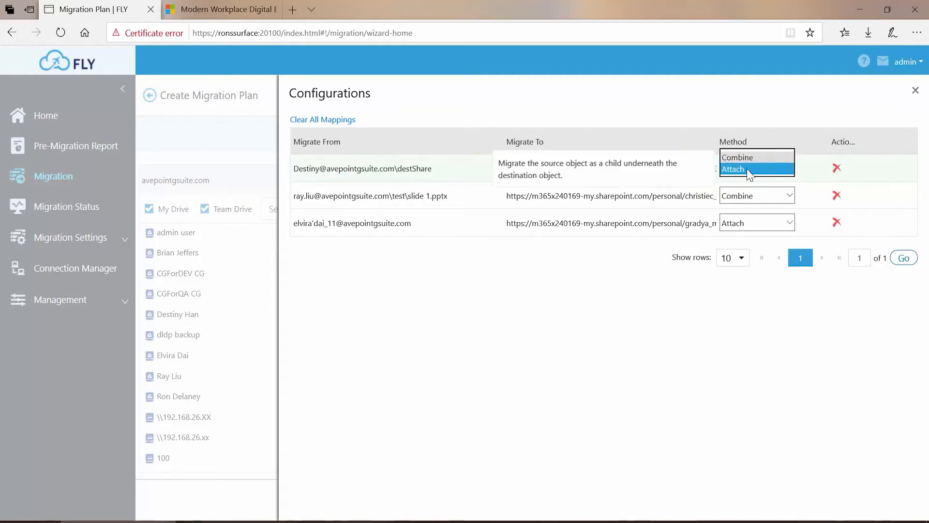
{"action": "left_click", "coordinate": [489, 289]}
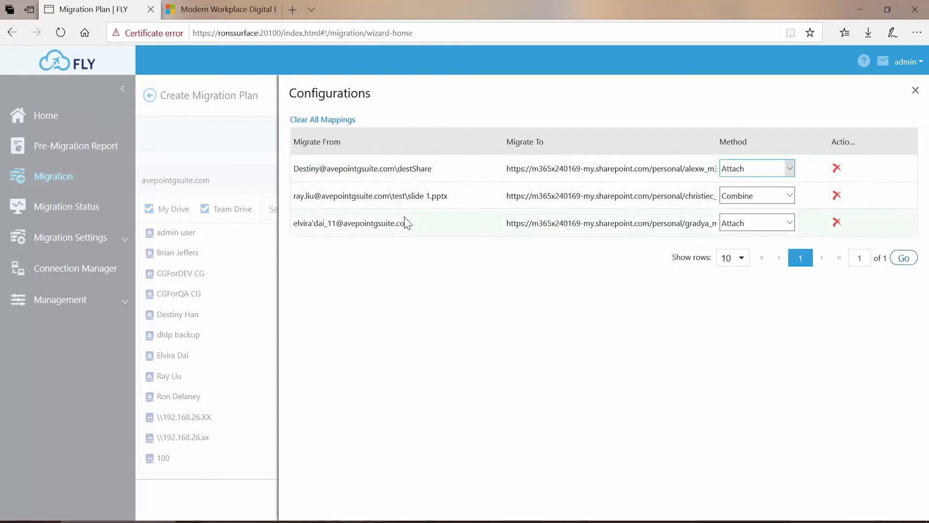
{"action": "left_click", "coordinate": [837, 168]}
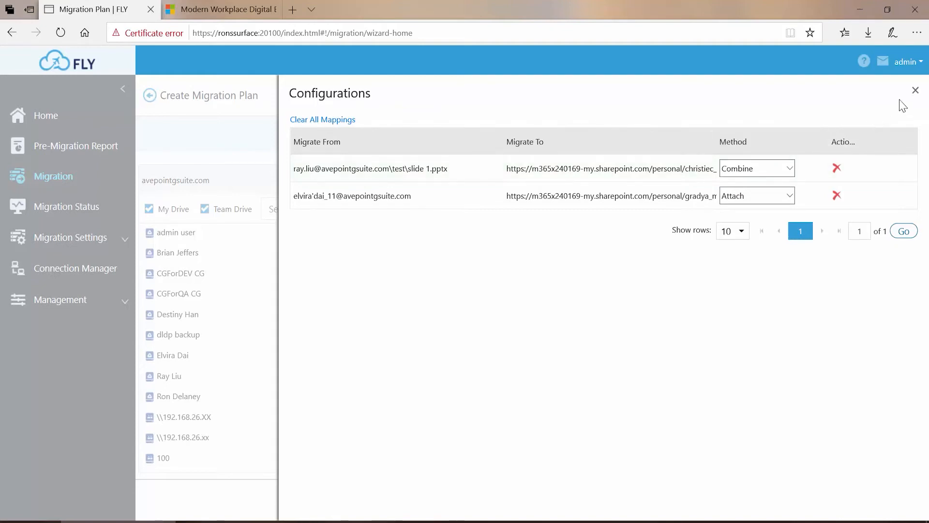
{"action": "left_click", "coordinate": [915, 91]}
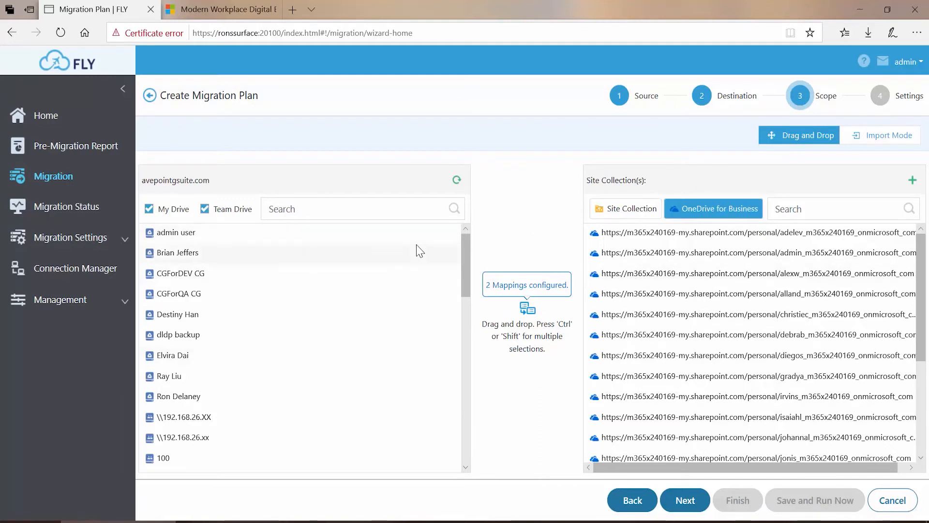
Check the Import Mode for CSV mappings, return to Drag and Drop mode, and proceed to the plan's settings.
{"action": "left_click", "coordinate": [890, 139]}
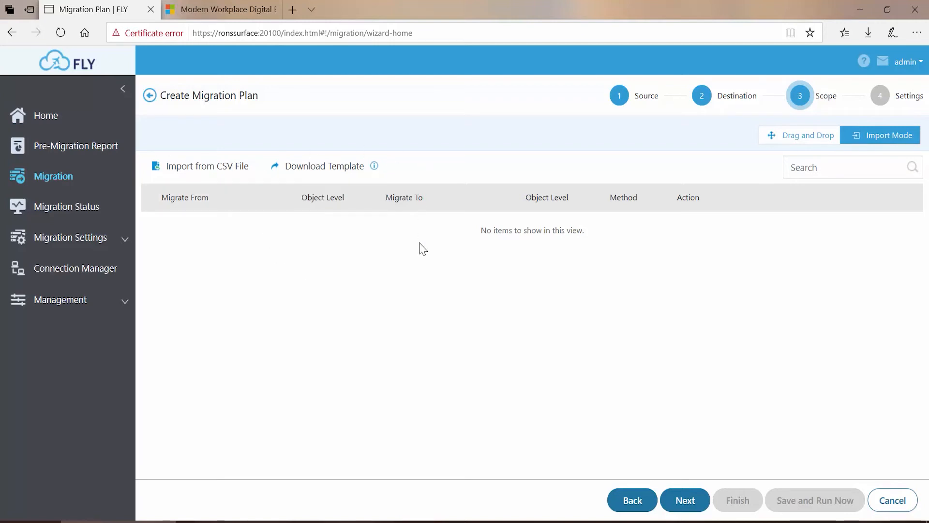
{"action": "left_click", "coordinate": [800, 138]}
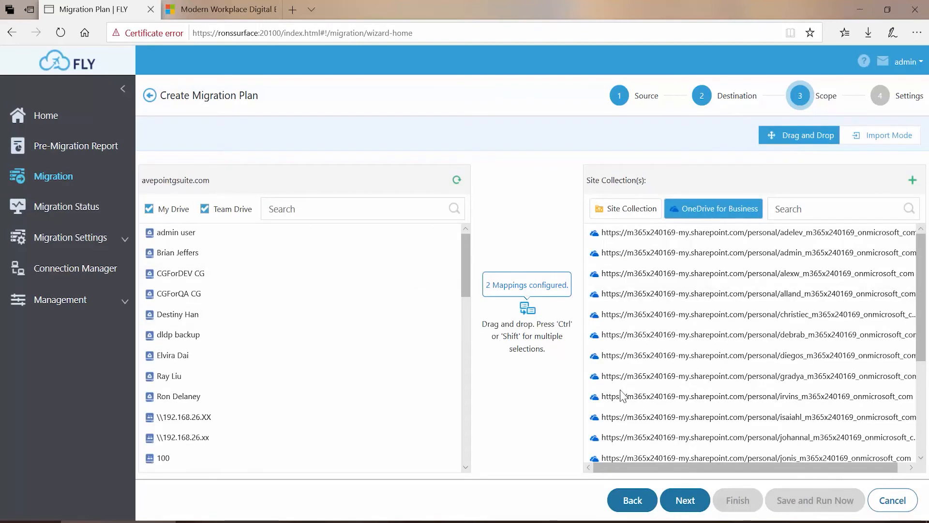
{"action": "left_click", "coordinate": [685, 500]}
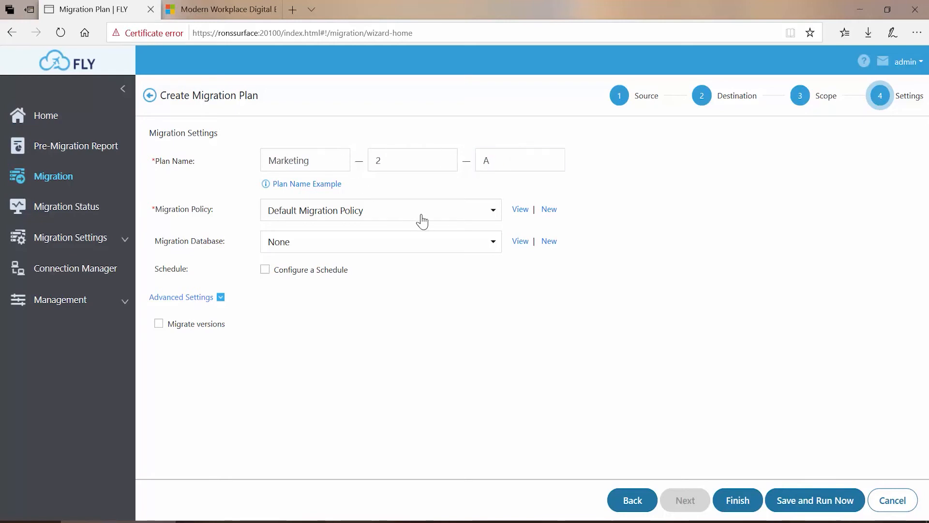
Check the migration policies available for the plan and the entries under Migration Settings, keeping Default Migration Policy.
{"action": "left_click", "coordinate": [421, 216]}
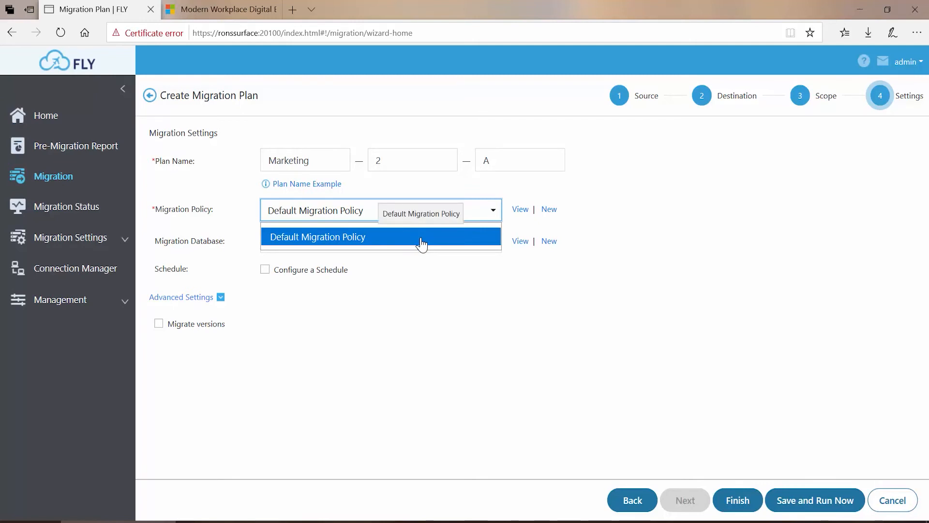
{"action": "left_click", "coordinate": [420, 314]}
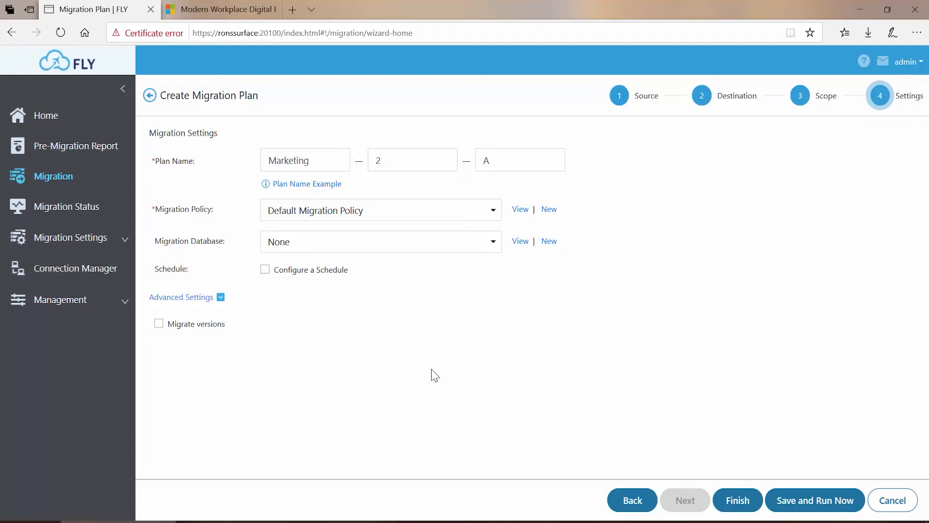
{"action": "left_click", "coordinate": [127, 239]}
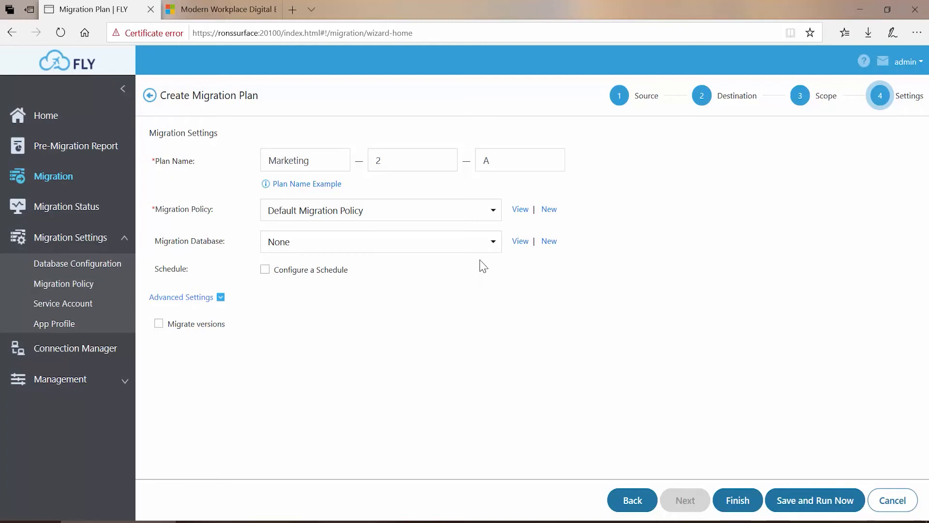
{"action": "left_click", "coordinate": [494, 214]}
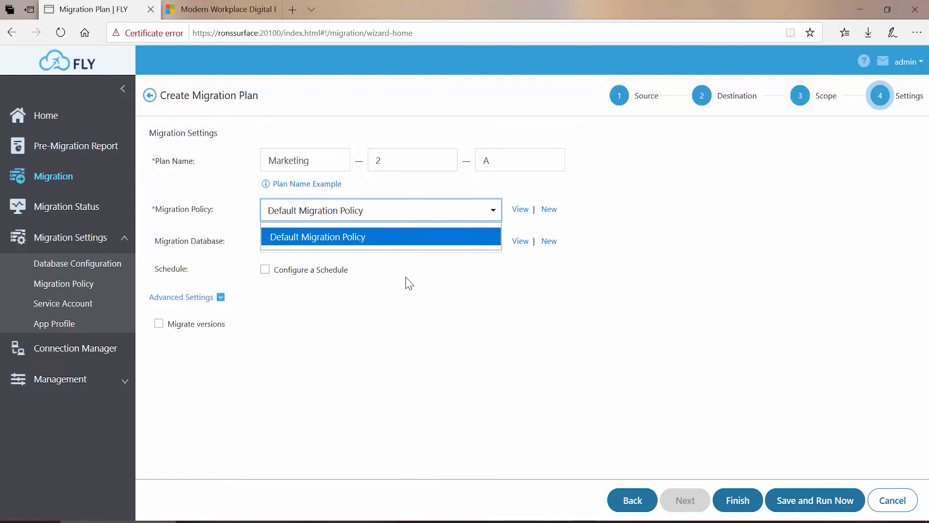
{"action": "left_click", "coordinate": [409, 299]}
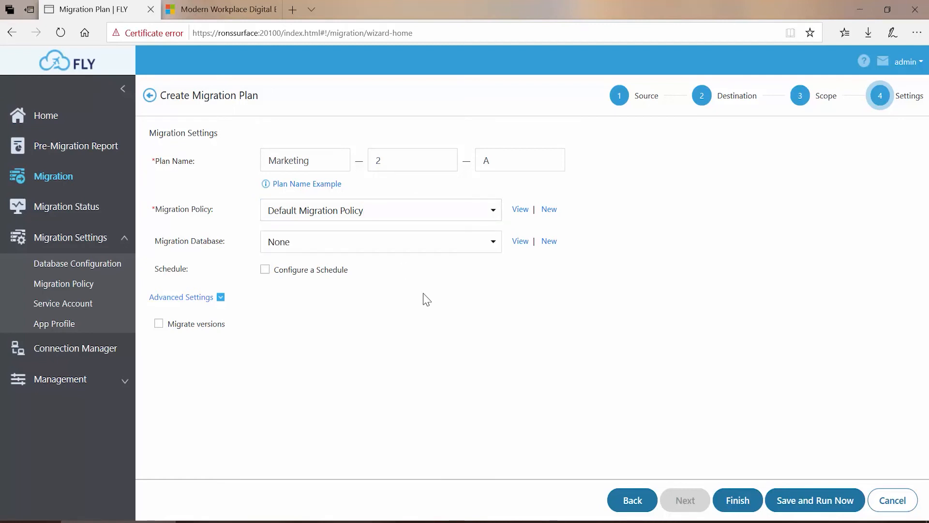
Examine the conflict, mapping and advanced options of a new migration policy, and leave without saving it.
{"action": "left_click", "coordinate": [550, 212]}
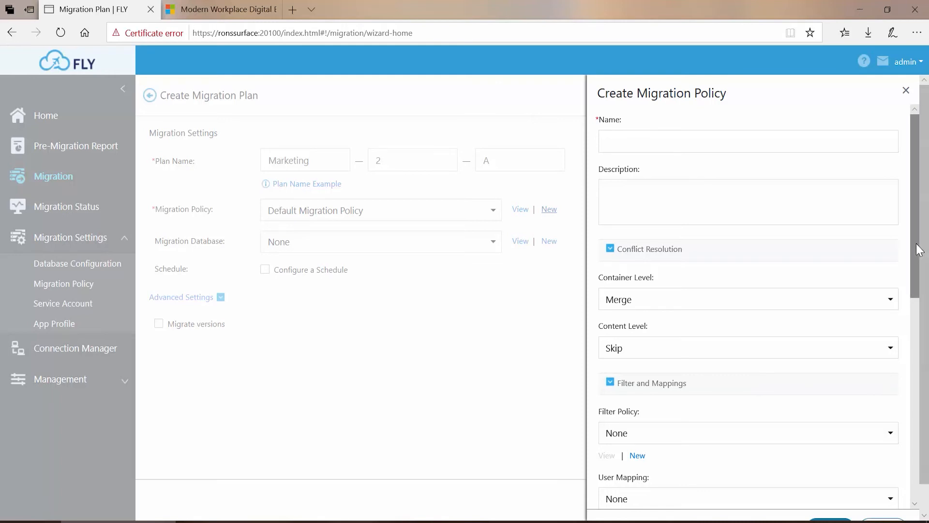
{"action": "left_click_drag", "start_coordinate": [919, 260], "coordinate": [919, 467]}
{"action": "scroll", "coordinate": [881, 446], "scroll_direction": "down", "scroll_amount": 2}
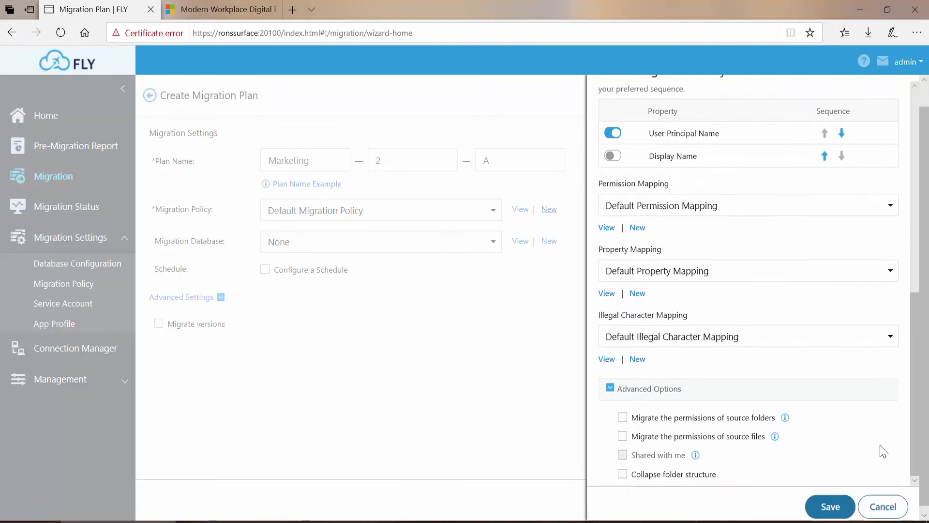
{"action": "left_click", "coordinate": [883, 500]}
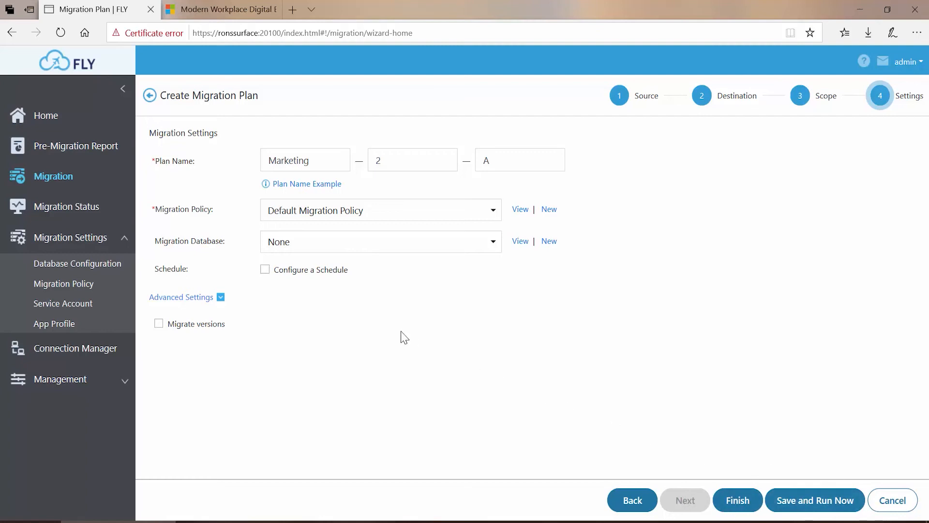
Try a weekly schedule starting at 14:05, running every 3 weeks and ending after 4 occurrences, and turn scheduling off again.
{"action": "left_click", "coordinate": [286, 273]}
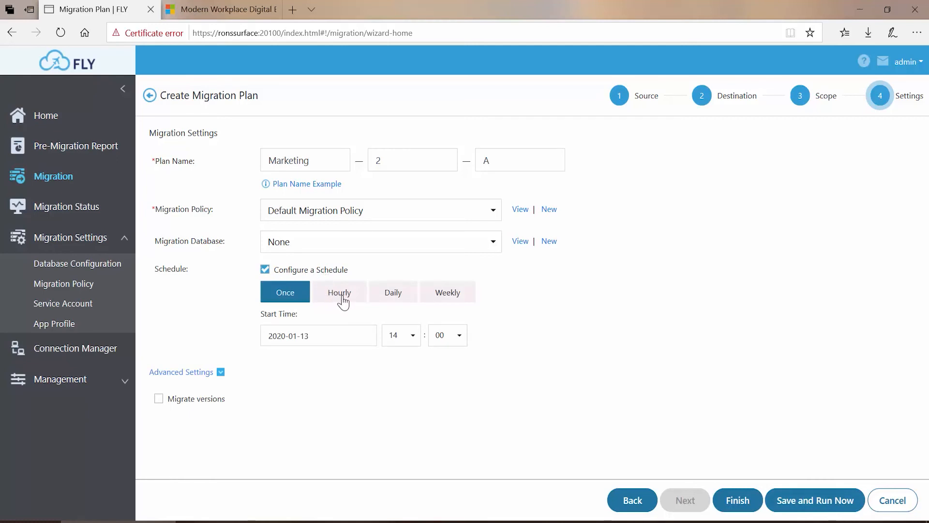
{"action": "left_click", "coordinate": [437, 297]}
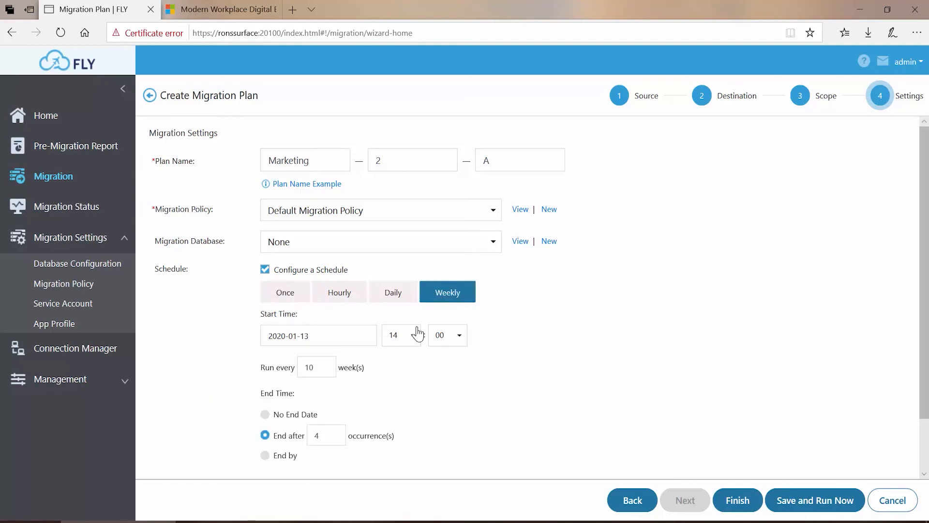
{"action": "left_click", "coordinate": [460, 339]}
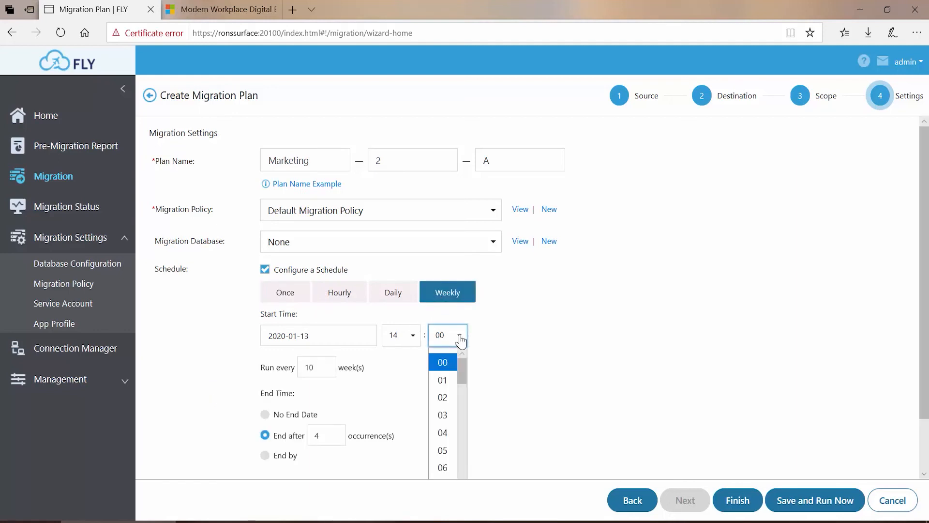
{"action": "left_click", "coordinate": [442, 450]}
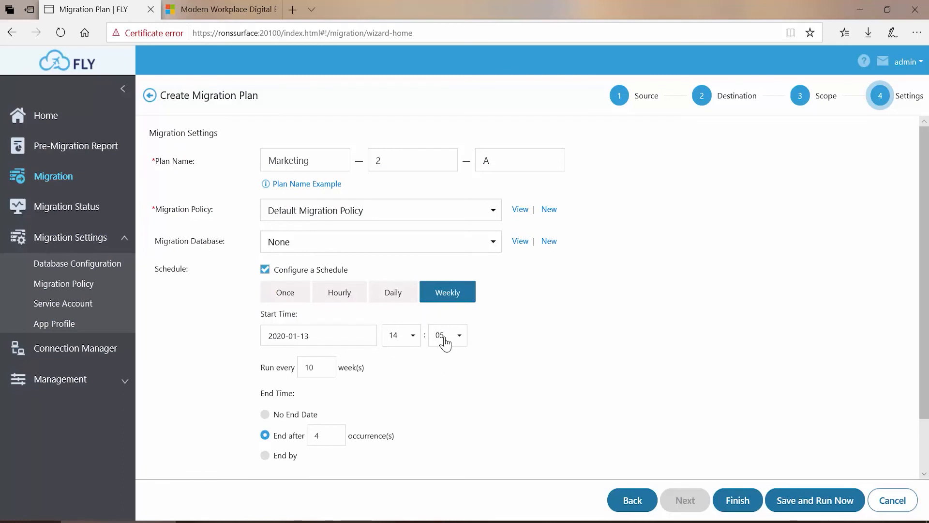
{"action": "double_click", "coordinate": [302, 368]}
{"action": "type", "text": "3"}
{"action": "left_click", "coordinate": [266, 456]}
{"action": "scroll", "coordinate": [431, 394], "scroll_direction": "down", "scroll_amount": 2}
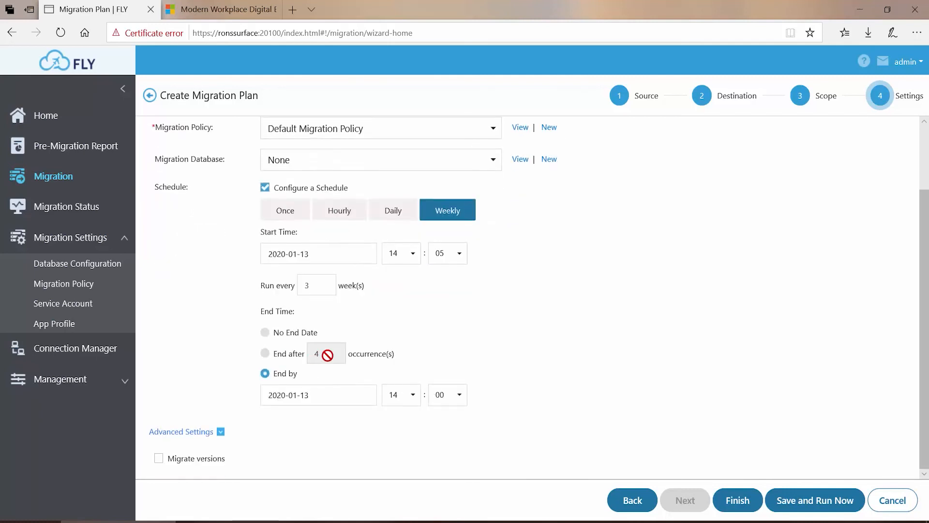
{"action": "left_click", "coordinate": [264, 353]}
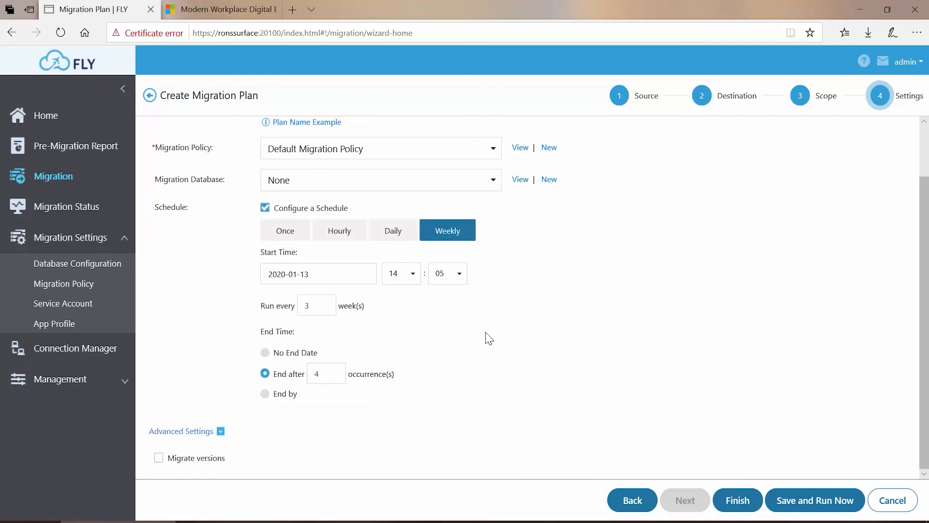
{"action": "left_click", "coordinate": [265, 207]}
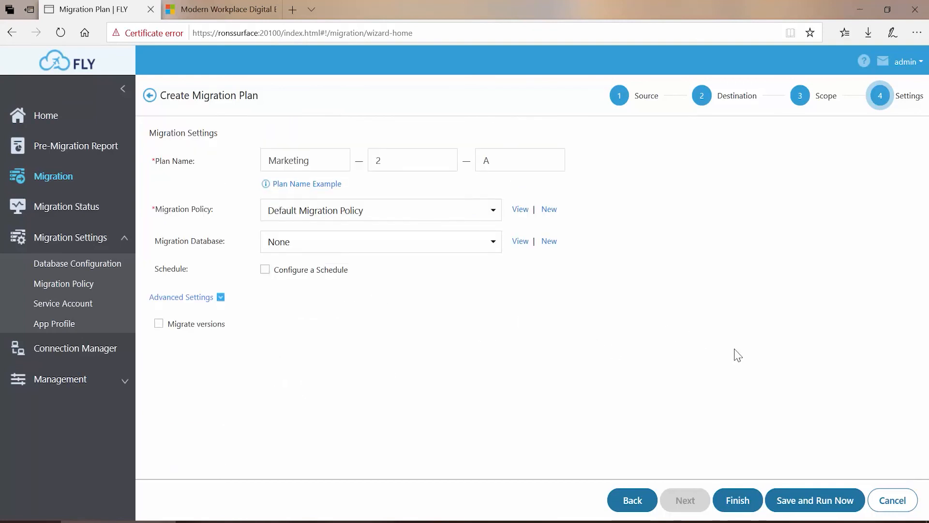
Save the plan and run it immediately with the full data set, and open Migration Status.
{"action": "left_click", "coordinate": [808, 504]}
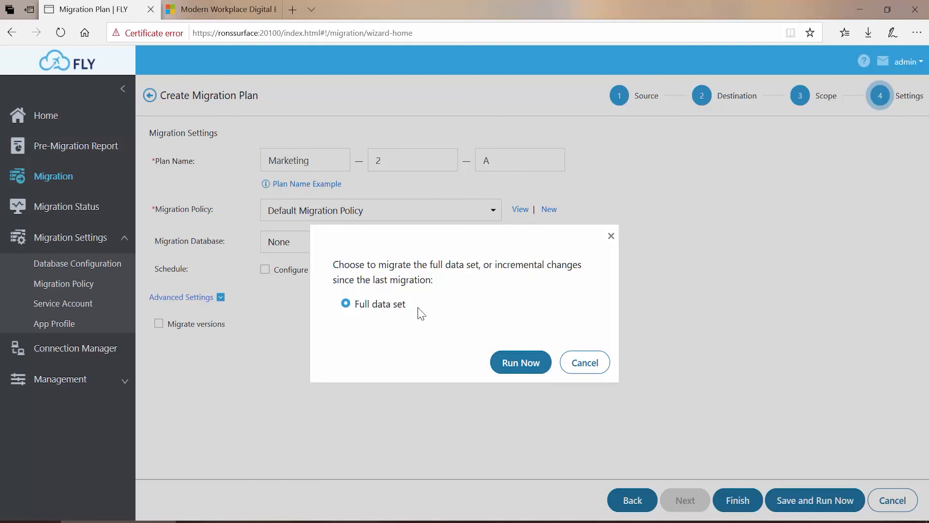
{"action": "left_click", "coordinate": [521, 363]}
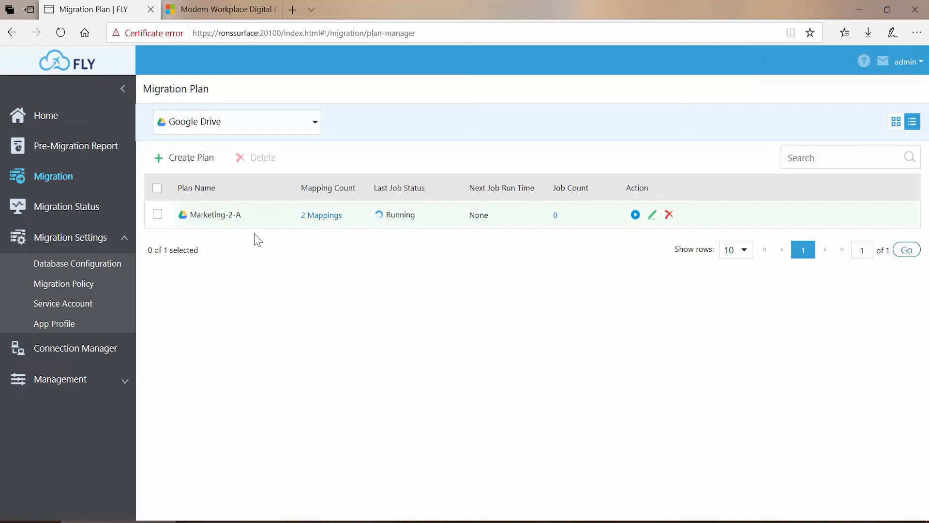
{"action": "left_click", "coordinate": [91, 219]}
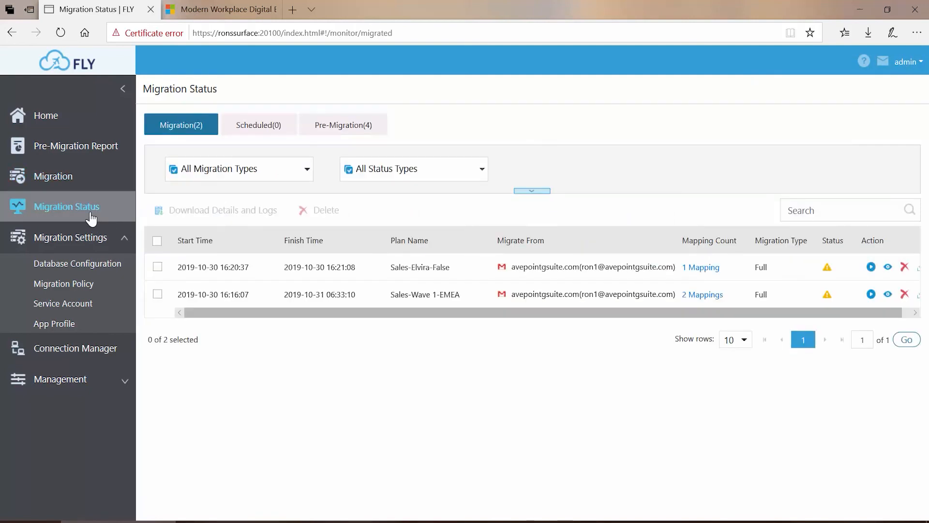